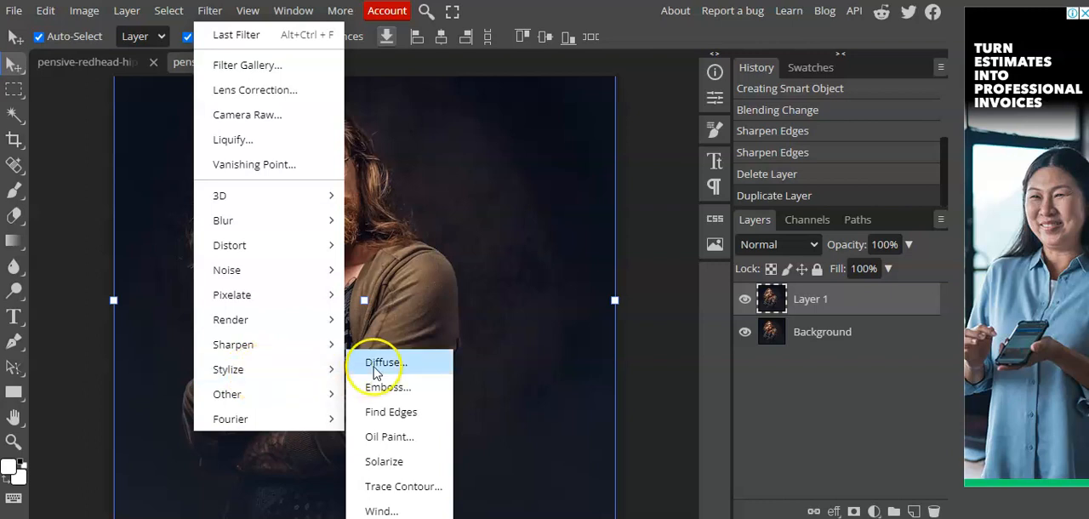
Step: Apply the Diffuse filter to Layer 1 in Anisotropic mode
{"action": "left_click", "coordinate": [379, 362]}
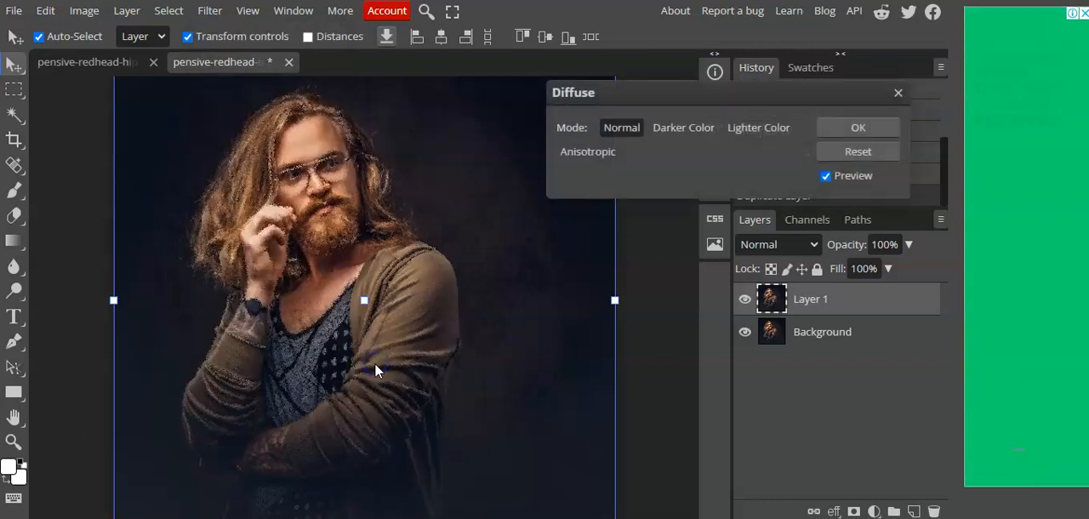
{"action": "left_click", "coordinate": [593, 153]}
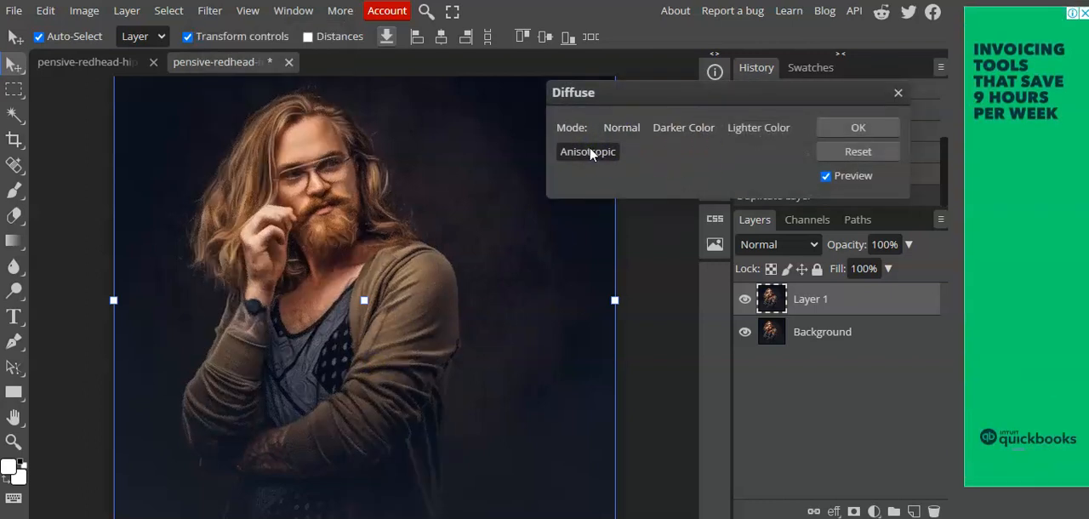
{"action": "left_click", "coordinate": [858, 130]}
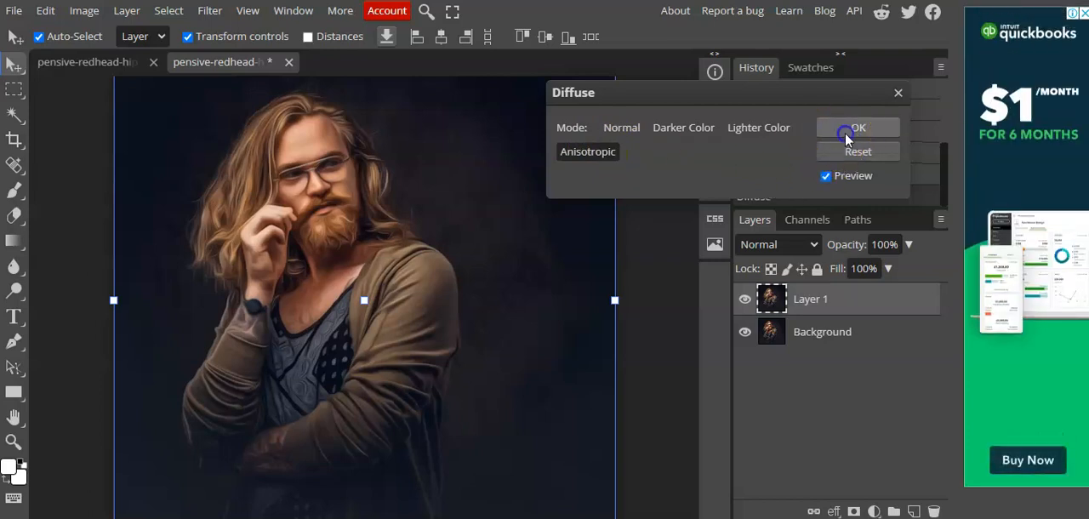
Step: Start an Oil Paint filter on Layer 1 with radius 1.4 px, cleanliness 4.2 px and scale 4.1
{"action": "left_click", "coordinate": [207, 17]}
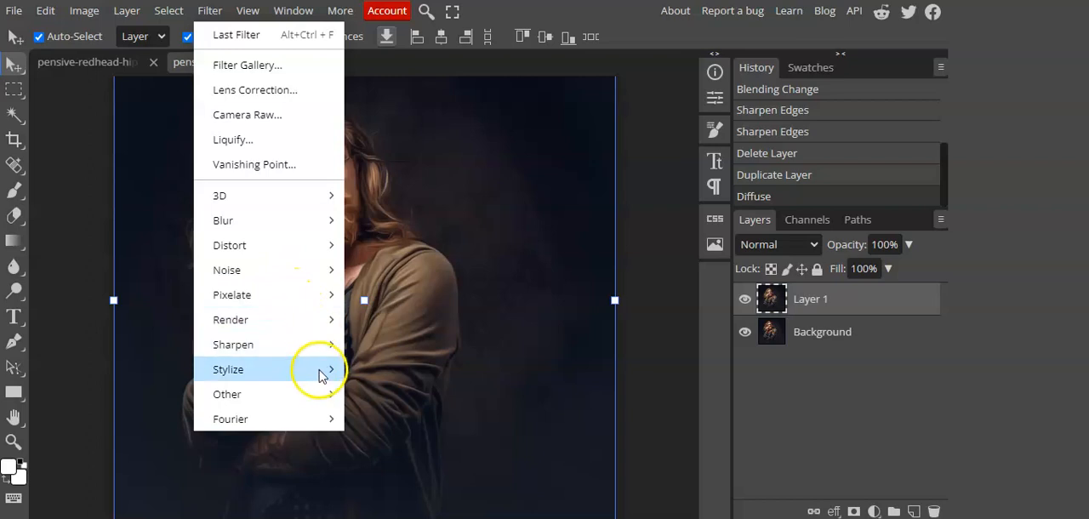
{"action": "mouse_move", "coordinate": [323, 394]}
{"action": "mouse_move", "coordinate": [323, 374]}
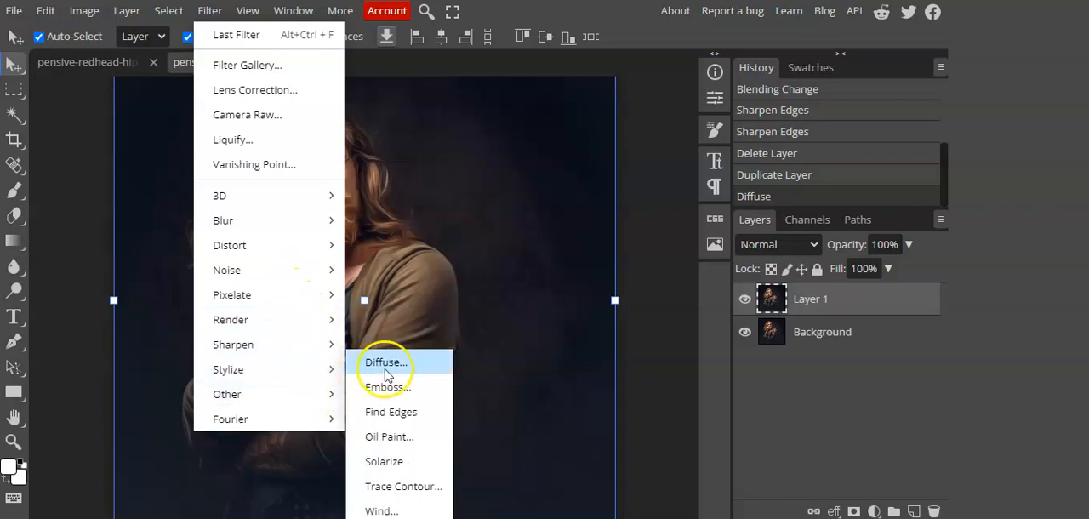
{"action": "left_click", "coordinate": [423, 446]}
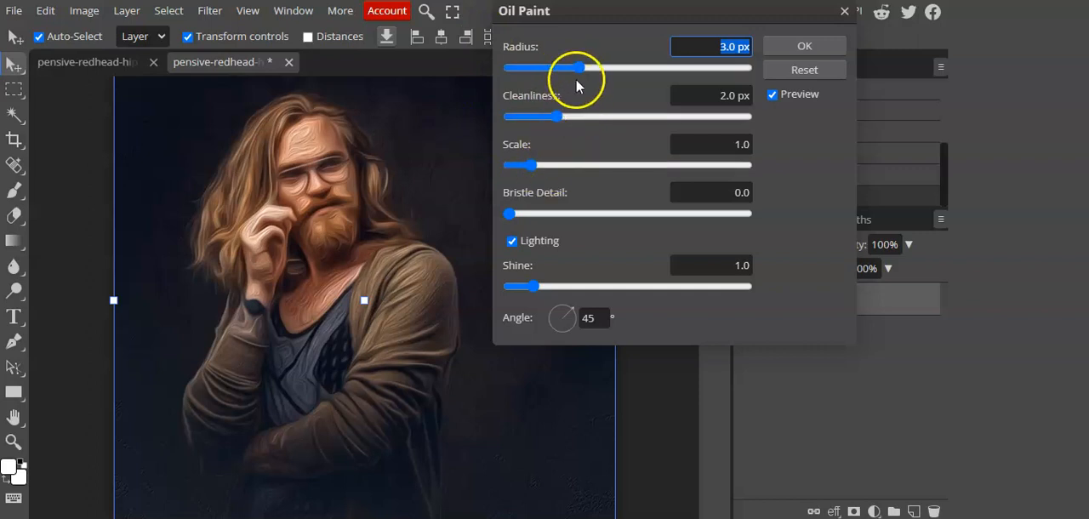
{"action": "left_click_drag", "start_coordinate": [578, 68], "coordinate": [539, 67]}
{"action": "left_click_drag", "start_coordinate": [557, 116], "coordinate": [609, 117]}
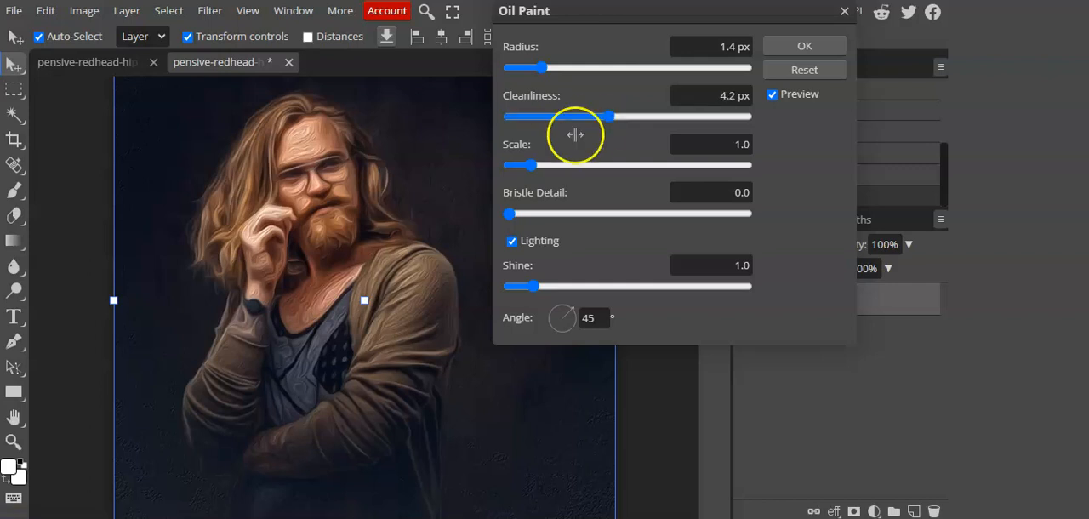
{"action": "left_click_drag", "start_coordinate": [531, 166], "coordinate": [605, 167]}
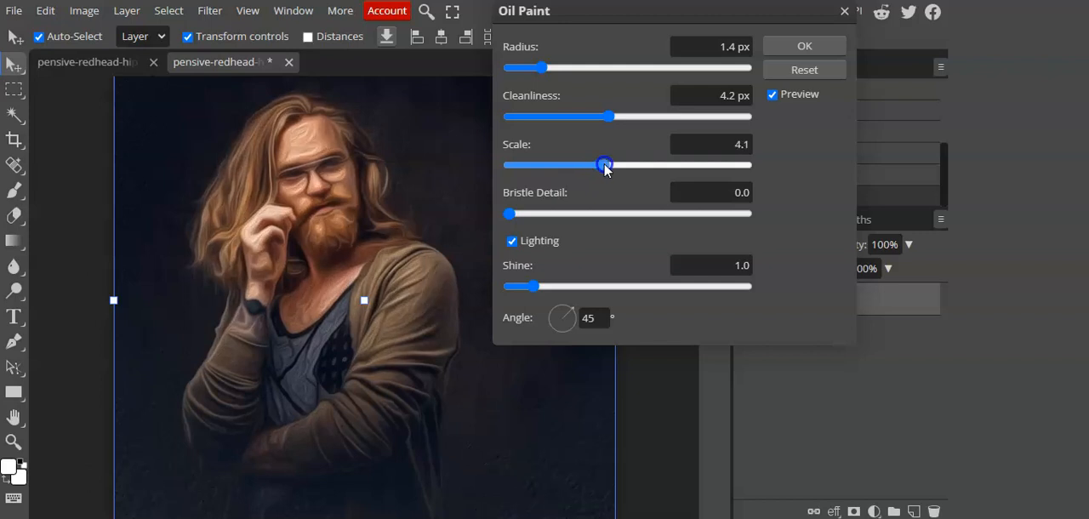
Step: Adjust the Oil Paint filter to scale 2.1, cleanliness 5.0 px and radius 0.8 px, keeping bristle detail at 0
{"action": "left_click_drag", "start_coordinate": [534, 216], "coordinate": [497, 195]}
{"action": "left_click_drag", "start_coordinate": [605, 163], "coordinate": [552, 169]}
{"action": "left_click_drag", "start_coordinate": [608, 116], "coordinate": [631, 117]}
{"action": "mouse_move", "coordinate": [542, 67]}
{"action": "left_mouse_down"}
{"action": "mouse_move", "coordinate": [580, 68]}
{"action": "mouse_move", "coordinate": [527, 68]}
{"action": "left_mouse_up"}
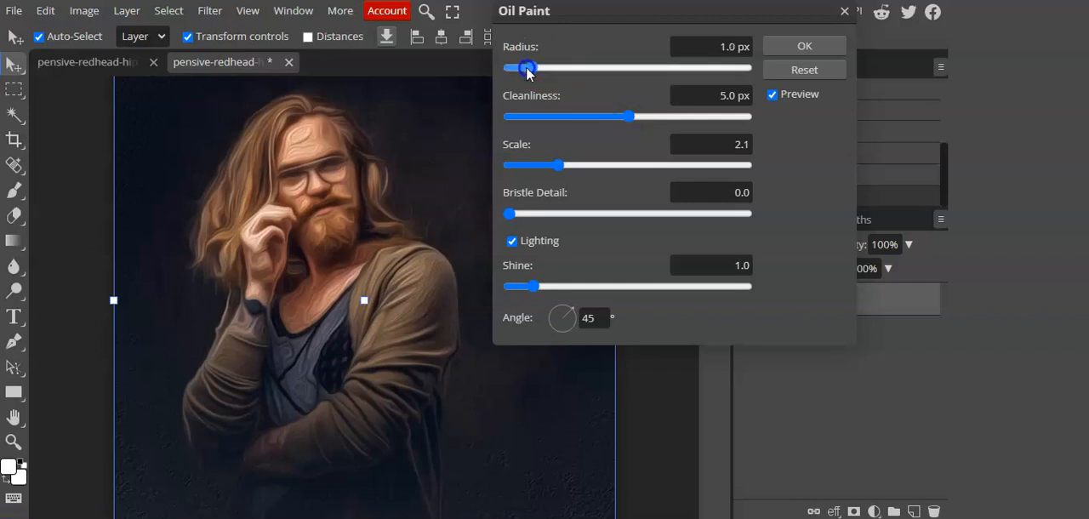
Step: Set the Oil Paint shine to 0, cleanliness to 1.3 px and bristle detail to 0.7, and apply the filter
{"action": "left_click", "coordinate": [529, 287]}
{"action": "left_click_drag", "start_coordinate": [528, 290], "coordinate": [480, 289]}
{"action": "left_click", "coordinate": [627, 119]}
{"action": "left_click_drag", "start_coordinate": [562, 119], "coordinate": [540, 113]}
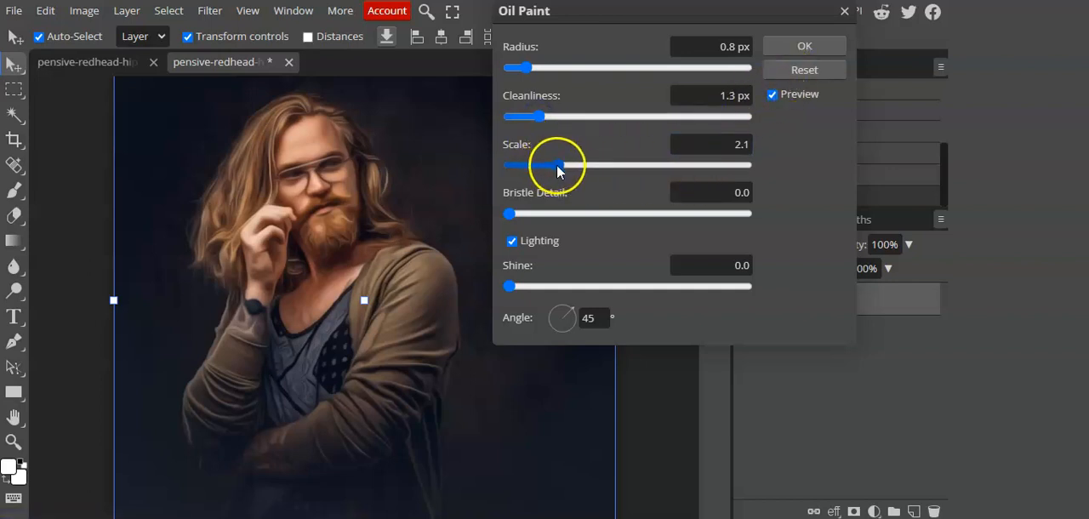
{"action": "left_click_drag", "start_coordinate": [515, 214], "coordinate": [526, 216]}
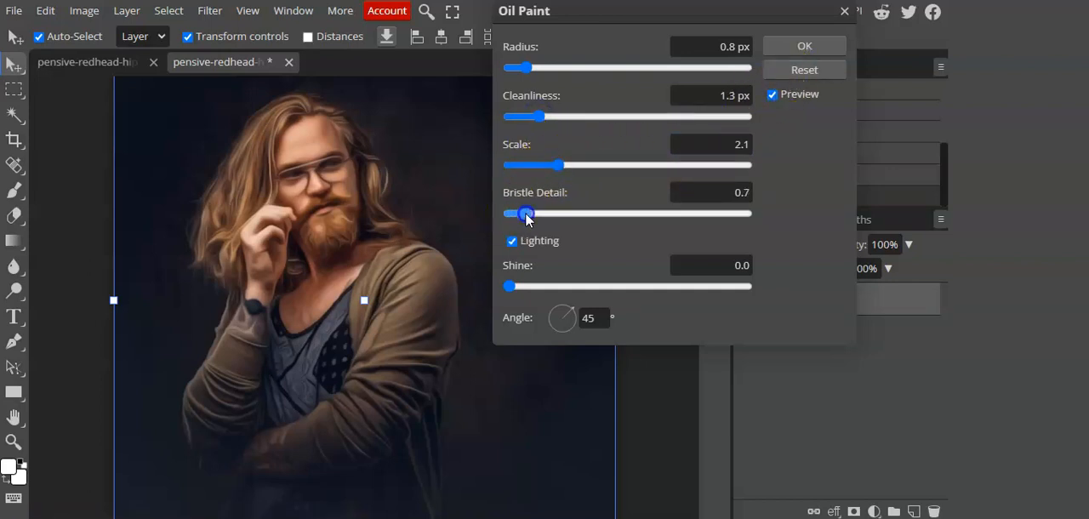
{"action": "left_click", "coordinate": [805, 49]}
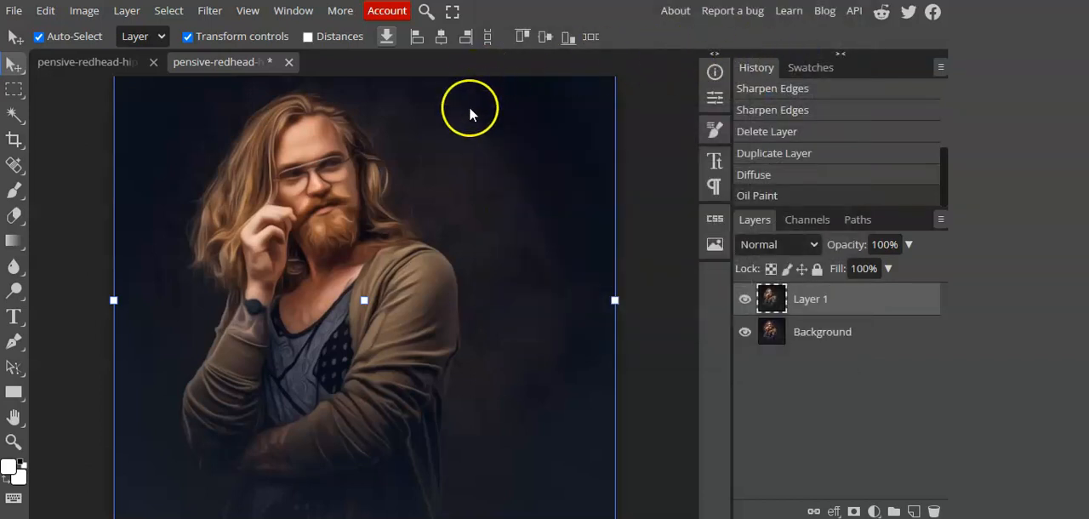
Step: Apply a High Pass filter with a radius of about 1.3 px to Layer 1
{"action": "left_click", "coordinate": [210, 10]}
{"action": "mouse_move", "coordinate": [248, 11]}
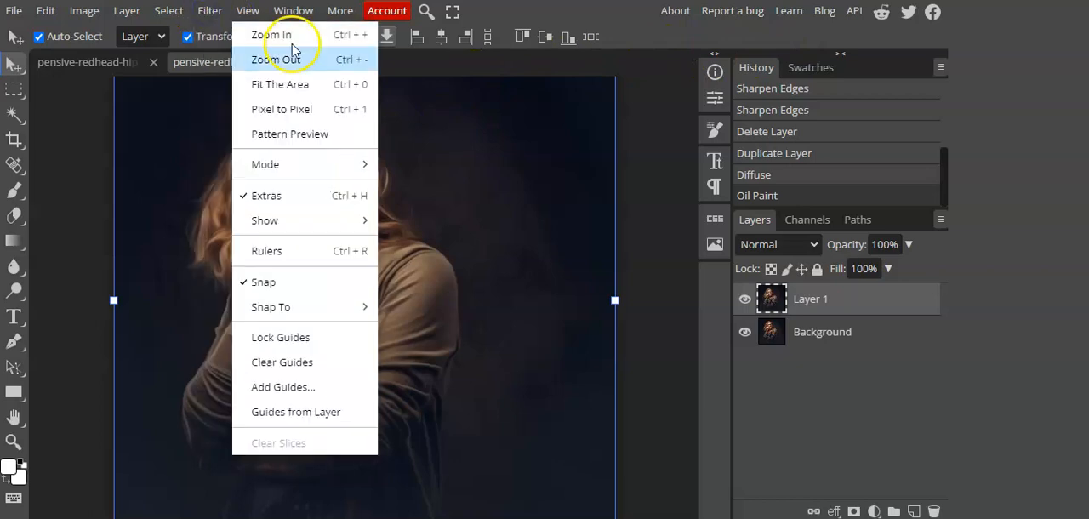
{"action": "mouse_move", "coordinate": [210, 10]}
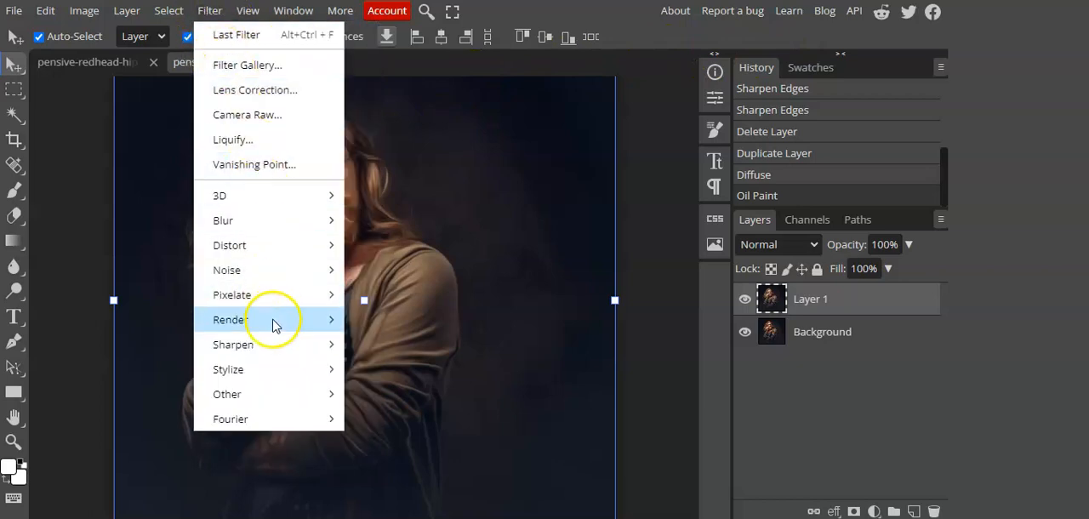
{"action": "mouse_move", "coordinate": [266, 399]}
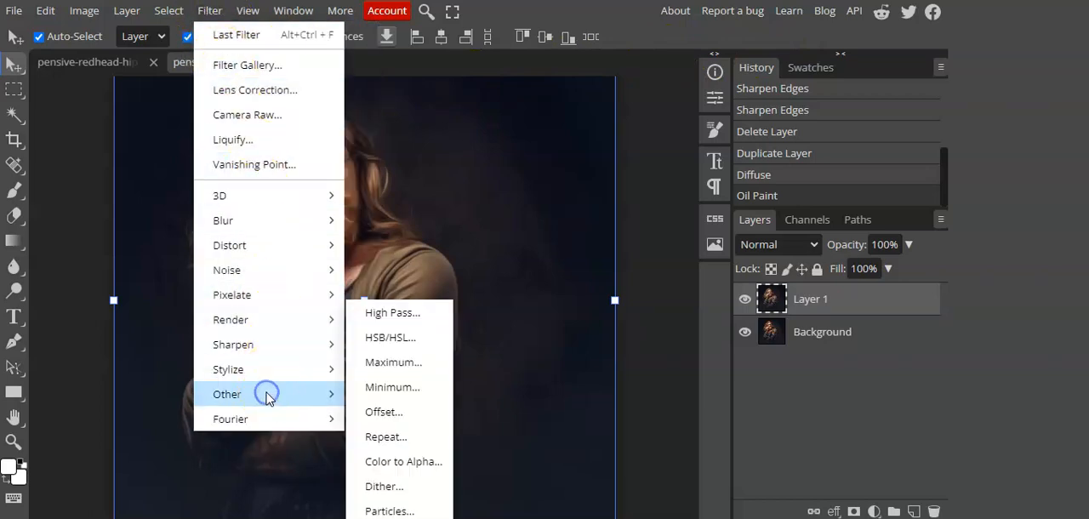
{"action": "left_click", "coordinate": [379, 313]}
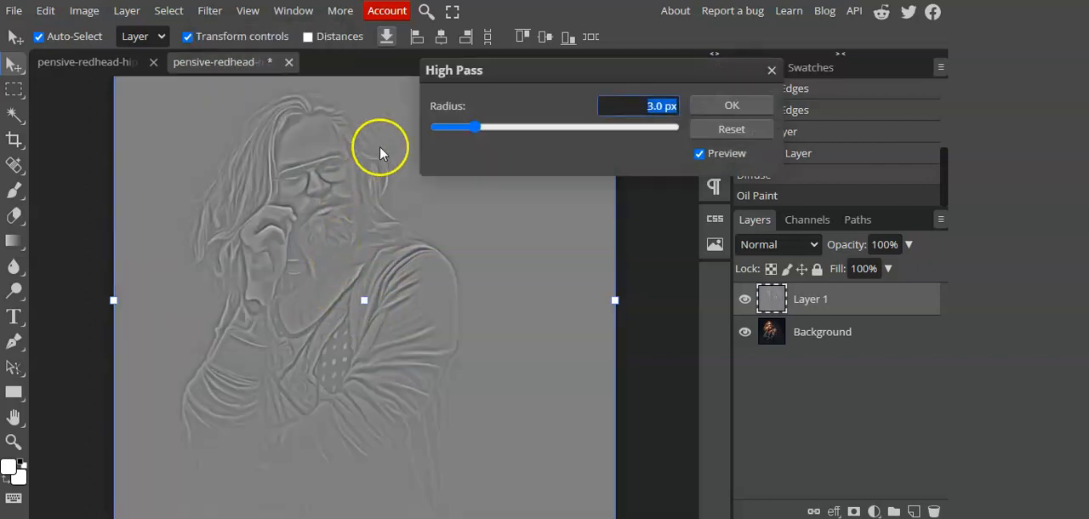
{"action": "left_click_drag", "start_coordinate": [462, 129], "coordinate": [464, 130]}
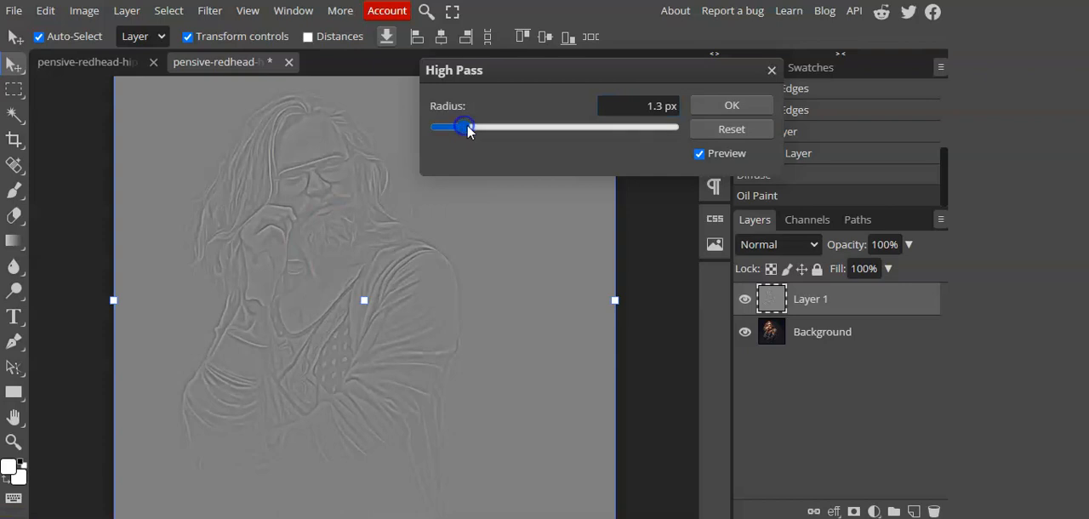
{"action": "left_click", "coordinate": [709, 110]}
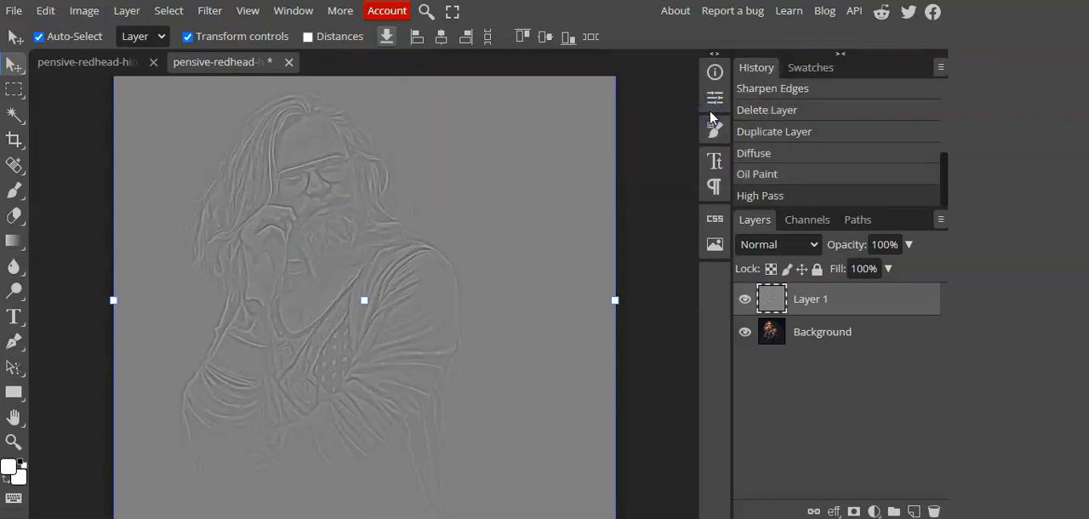
Step: Convert Layer 1 to a smart object and set its blend mode to Overlay
{"action": "right_click", "coordinate": [773, 294]}
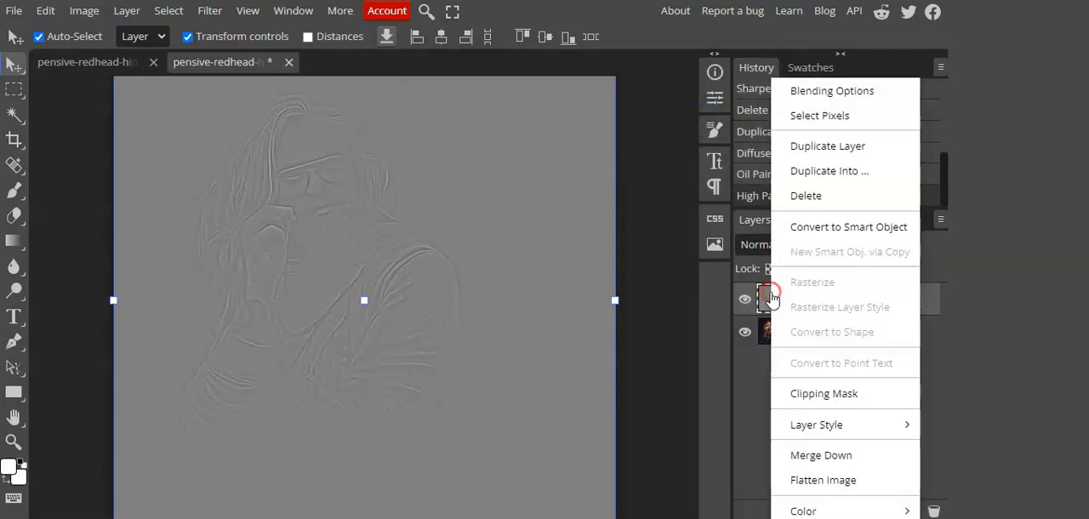
{"action": "left_click", "coordinate": [811, 229]}
{"action": "left_click", "coordinate": [773, 243]}
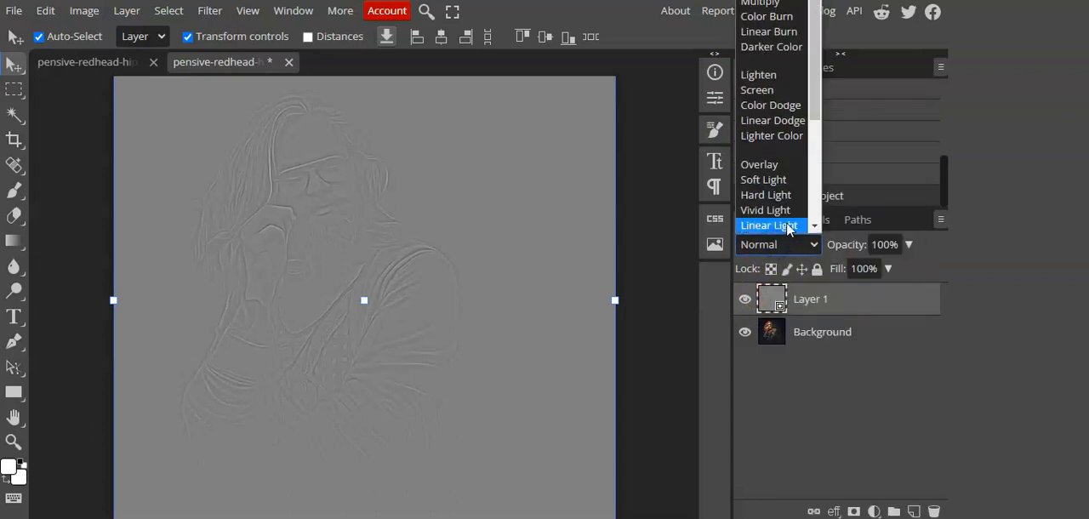
{"action": "left_click", "coordinate": [771, 169]}
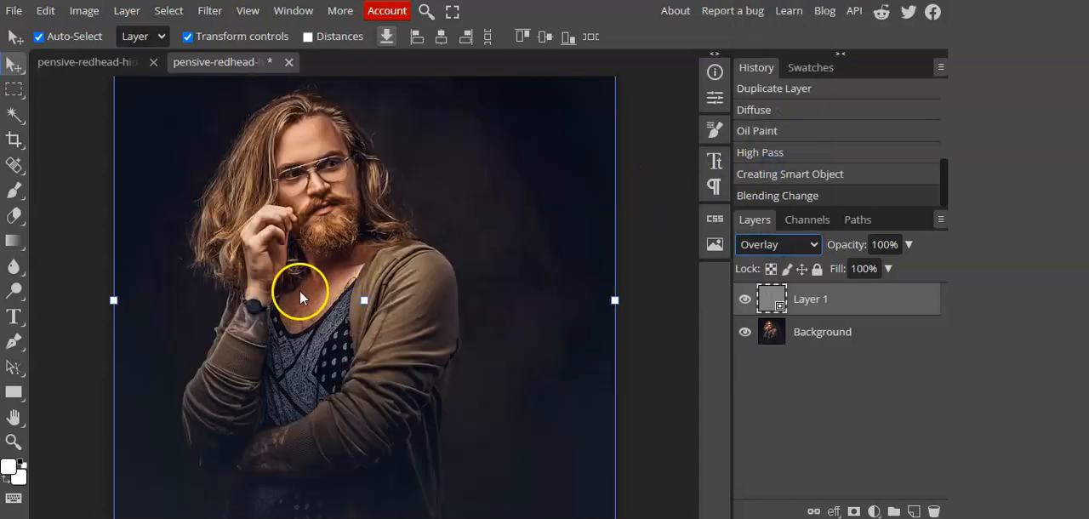
{"action": "left_click", "coordinate": [745, 300]}
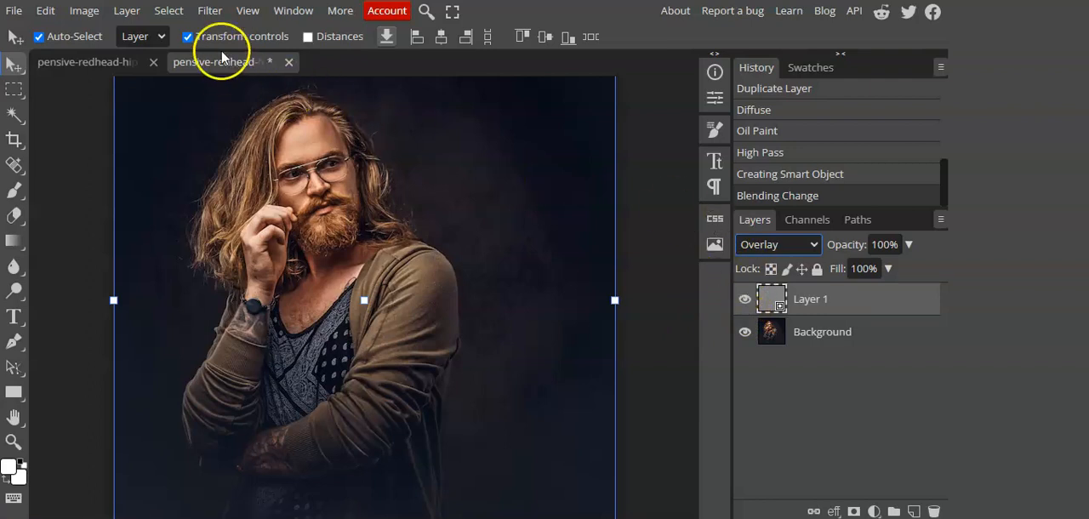
Step: Apply Smart Sharpen to Layer 1 with amount 197% and radius 131 px, and compare the image with the layer hidden and shown
{"action": "left_click", "coordinate": [211, 13]}
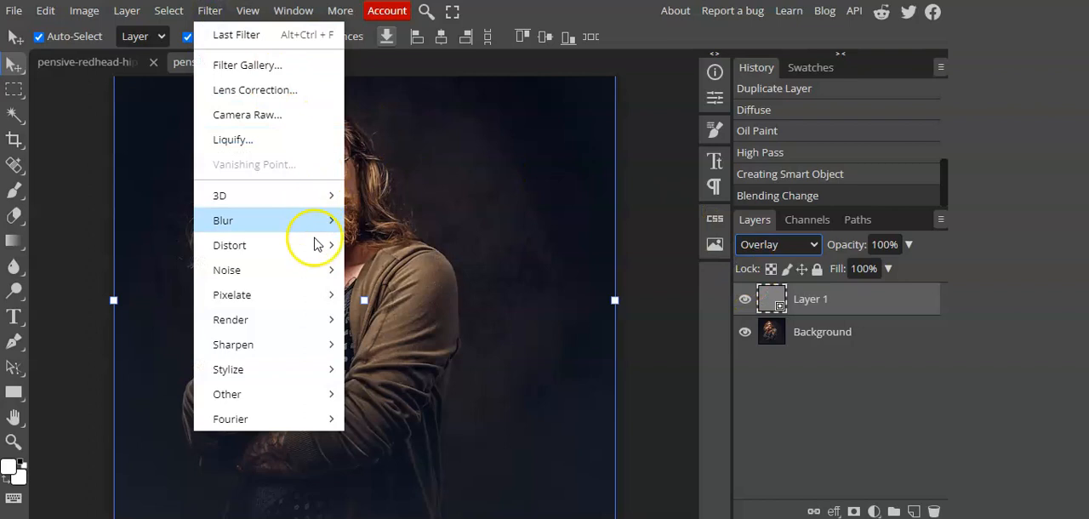
{"action": "mouse_move", "coordinate": [317, 343]}
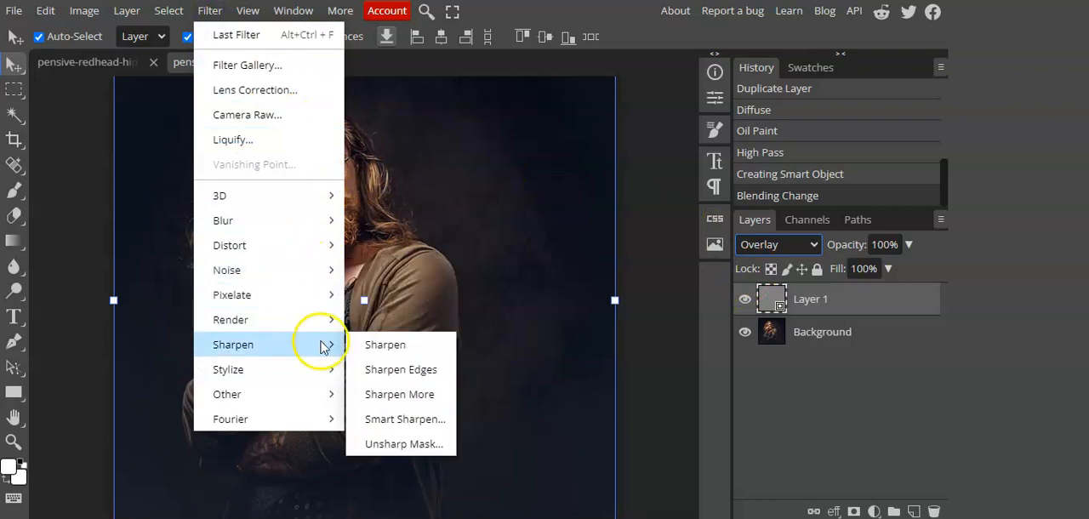
{"action": "left_click", "coordinate": [425, 420]}
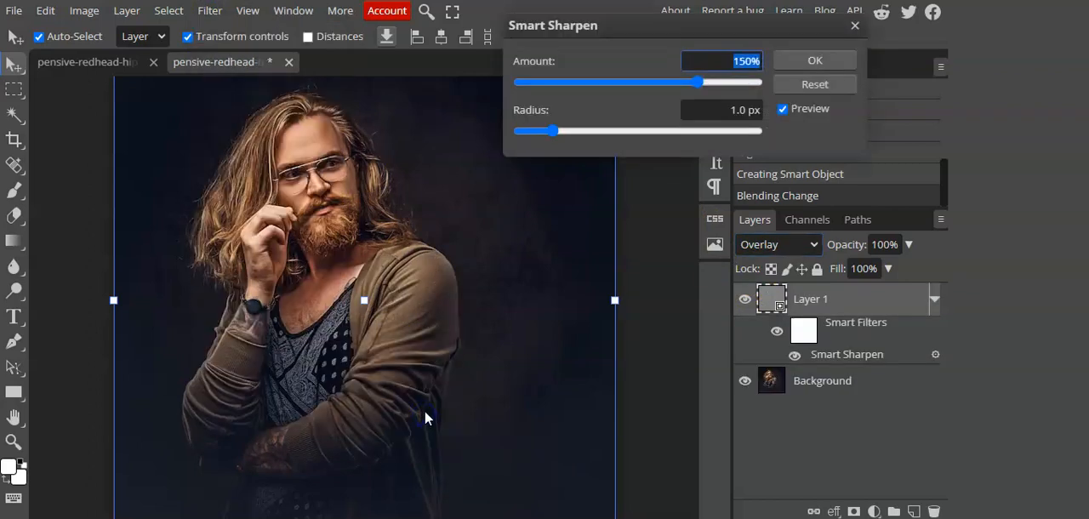
{"action": "left_click_drag", "start_coordinate": [698, 83], "coordinate": [727, 85]}
{"action": "left_click_drag", "start_coordinate": [553, 130], "coordinate": [603, 132]}
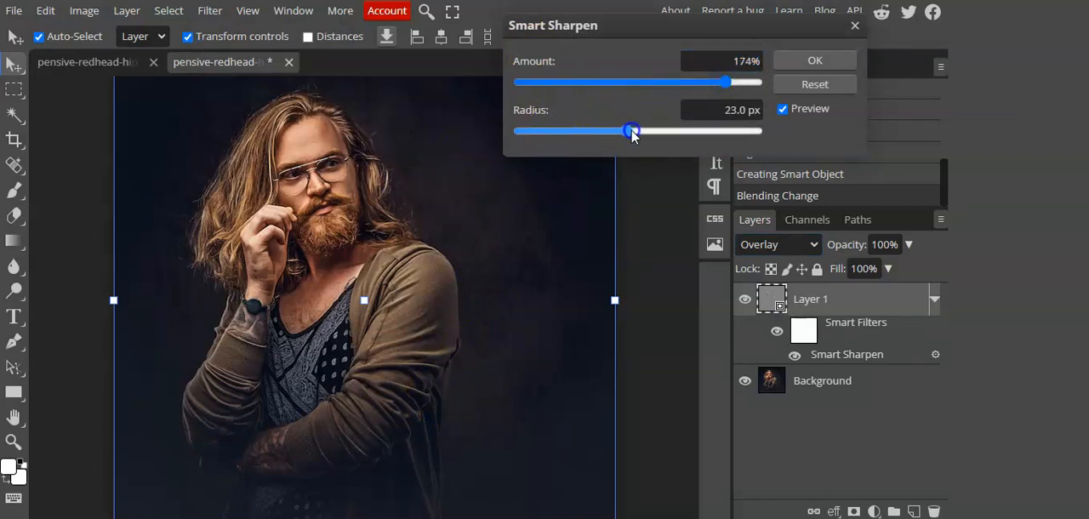
{"action": "left_click_drag", "start_coordinate": [646, 130], "coordinate": [654, 131]}
{"action": "left_click_drag", "start_coordinate": [725, 81], "coordinate": [742, 83]}
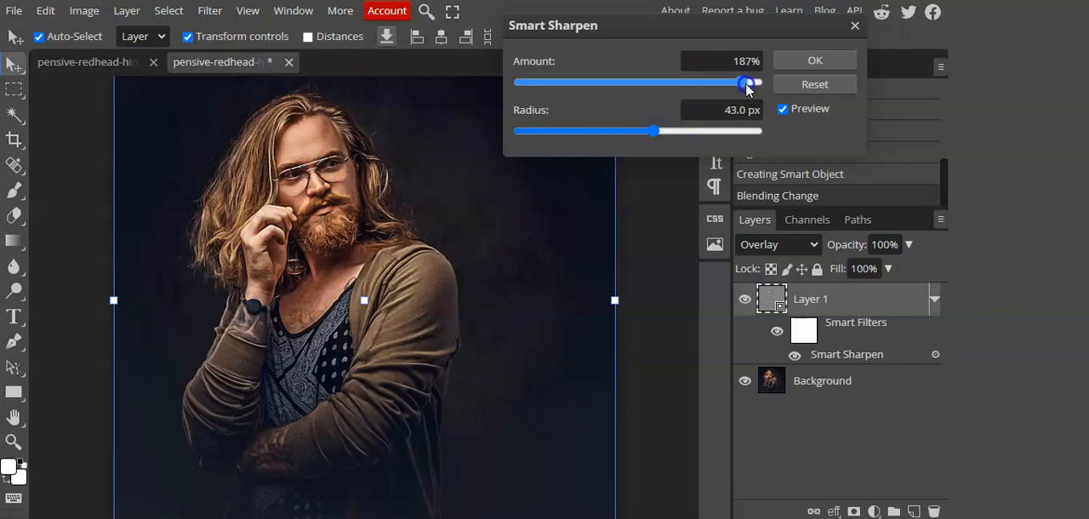
{"action": "left_click_drag", "start_coordinate": [646, 130], "coordinate": [715, 133]}
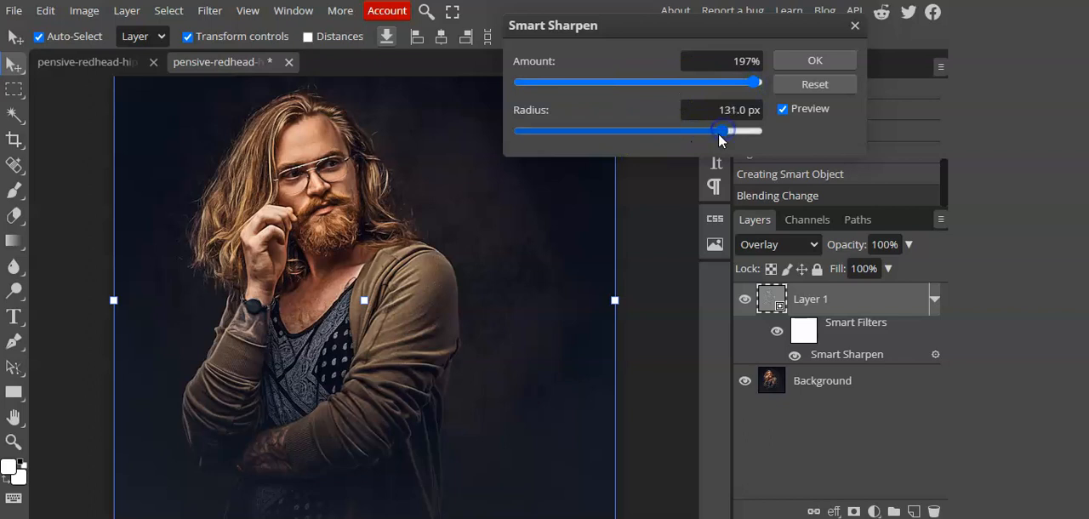
{"action": "left_click", "coordinate": [833, 64]}
{"action": "left_click", "coordinate": [745, 299]}
{"action": "left_click", "coordinate": [745, 302]}
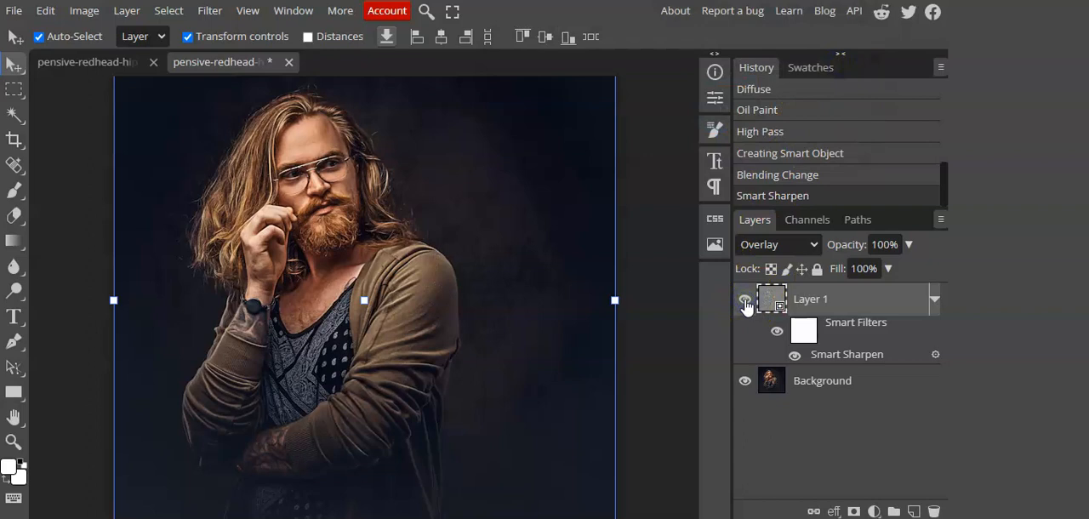
Step: Start an Unsharp Mask on Layer 1 with amount 176% and radius 124 px
{"action": "left_click", "coordinate": [210, 12]}
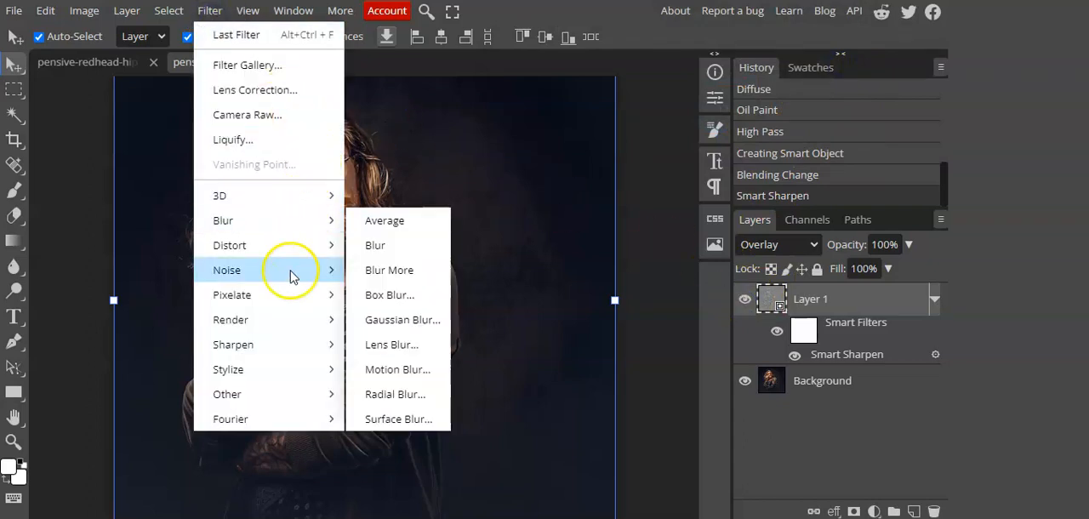
{"action": "mouse_move", "coordinate": [282, 380]}
{"action": "mouse_move", "coordinate": [284, 347]}
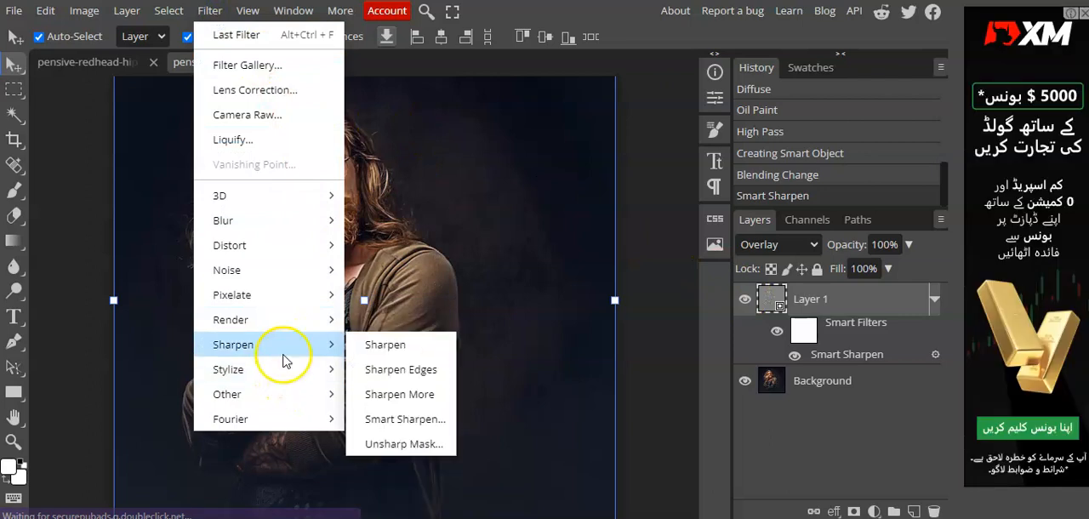
{"action": "left_click", "coordinate": [403, 443]}
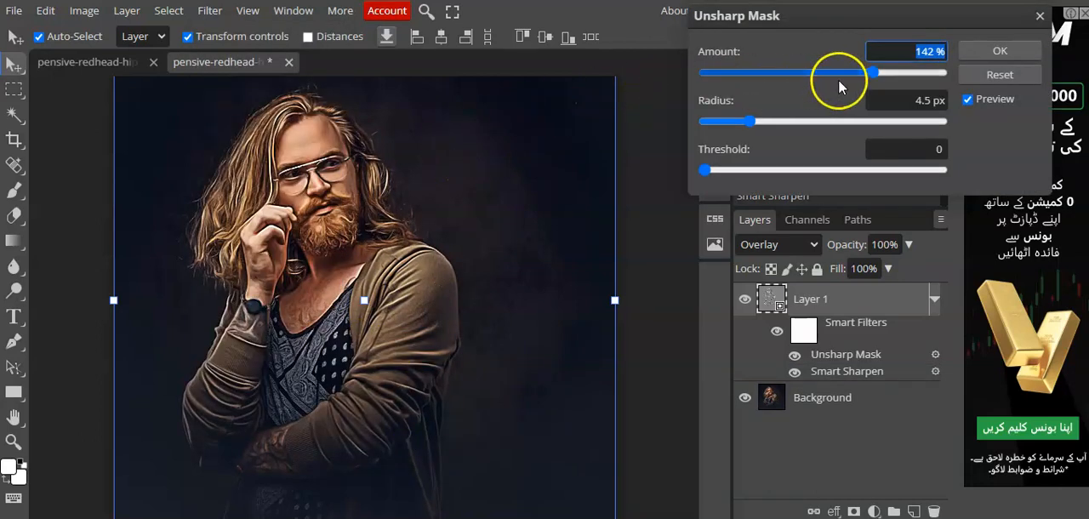
{"action": "left_click", "coordinate": [874, 72]}
{"action": "left_click_drag", "start_coordinate": [905, 71], "coordinate": [911, 70]}
{"action": "left_click_drag", "start_coordinate": [753, 121], "coordinate": [865, 121]}
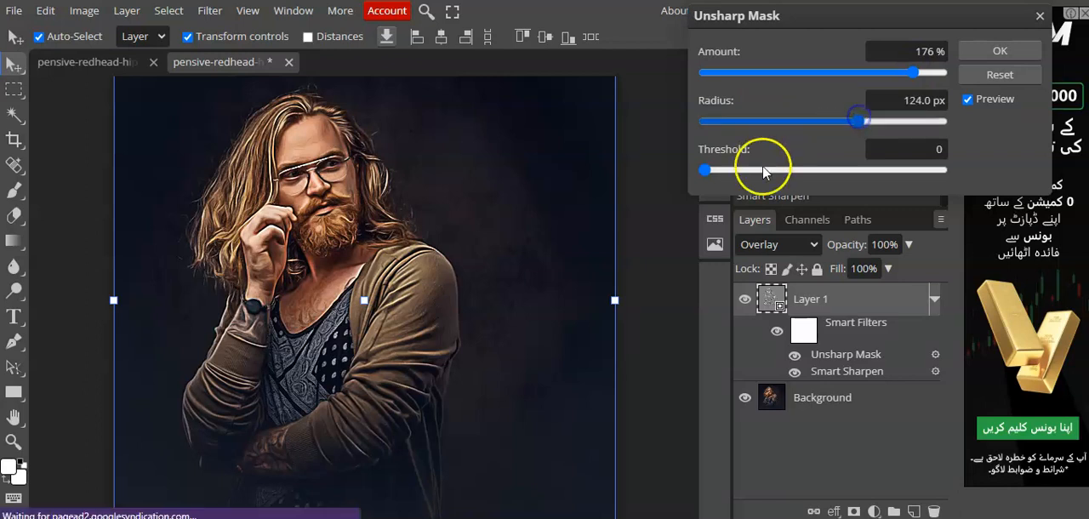
Step: Reduce the Unsharp Mask to amount 136% and radius 99 px with threshold 0, and apply it
{"action": "left_click_drag", "start_coordinate": [707, 170], "coordinate": [588, 162]}
{"action": "left_click_drag", "start_coordinate": [860, 123], "coordinate": [887, 124]}
{"action": "left_click_drag", "start_coordinate": [913, 73], "coordinate": [858, 74]}
{"action": "left_click_drag", "start_coordinate": [875, 122], "coordinate": [847, 123]}
{"action": "mouse_move", "coordinate": [870, 81]}
{"action": "left_mouse_down"}
{"action": "mouse_move", "coordinate": [858, 78]}
{"action": "mouse_move", "coordinate": [866, 71]}
{"action": "left_mouse_up"}
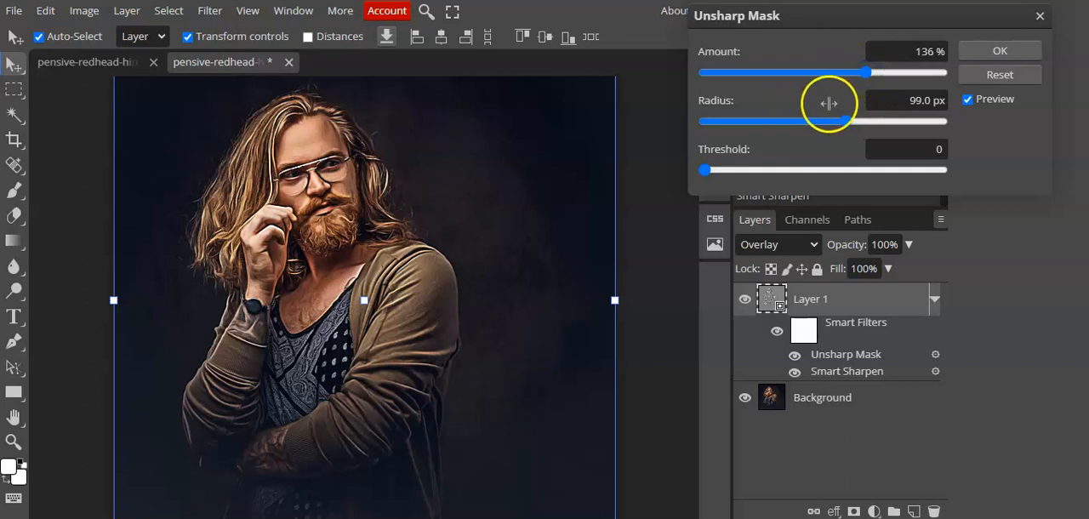
{"action": "left_click", "coordinate": [999, 53]}
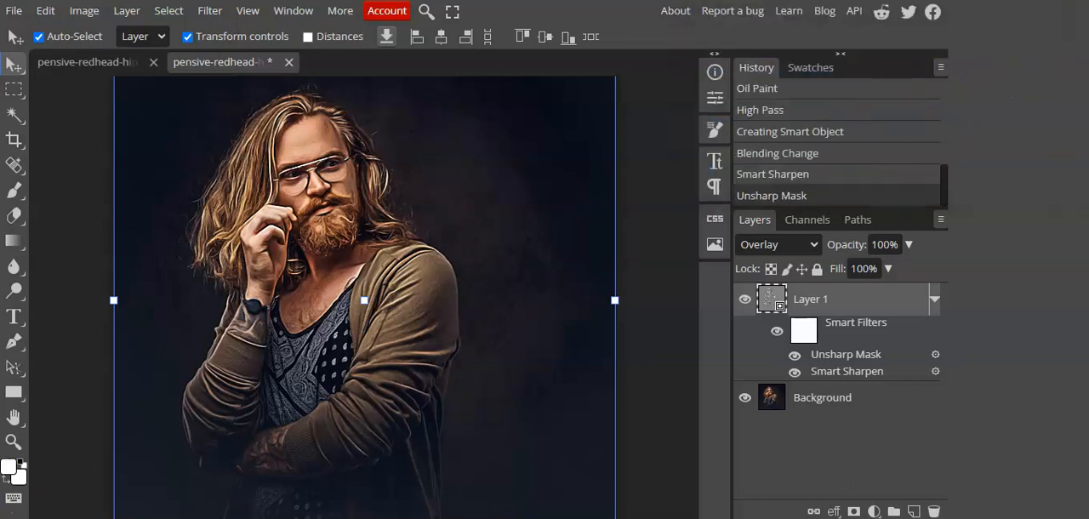
Step: Toggle the visibility of Layer 1 to compare the portrait before and after the effect
{"action": "left_click", "coordinate": [744, 298]}
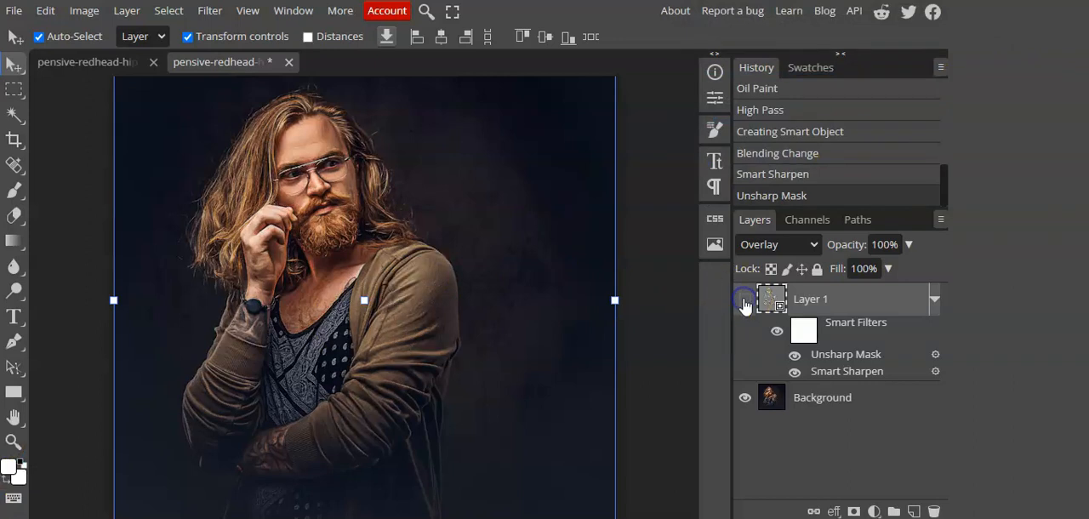
{"action": "left_click", "coordinate": [744, 300]}
{"action": "left_click", "coordinate": [744, 299]}
{"action": "left_click", "coordinate": [744, 299]}
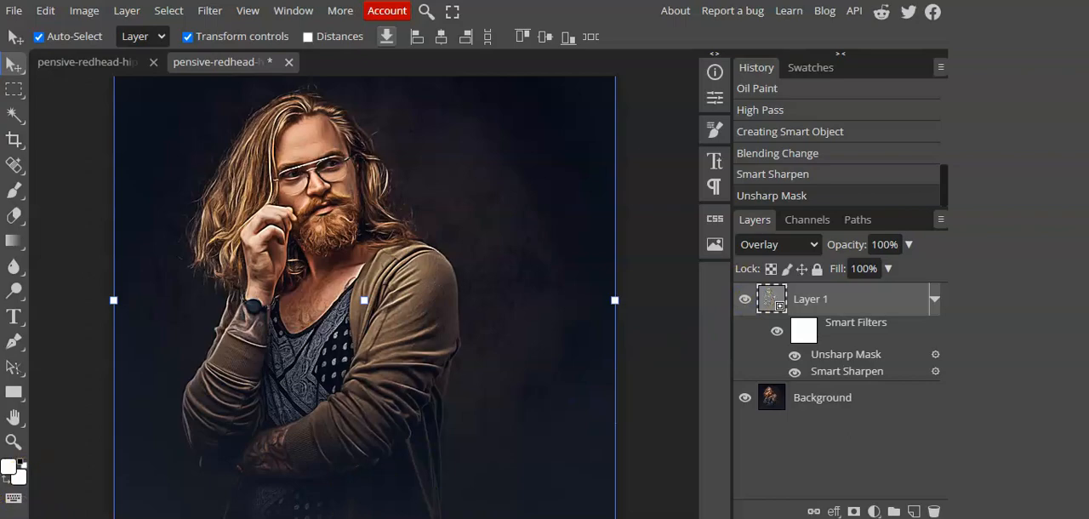